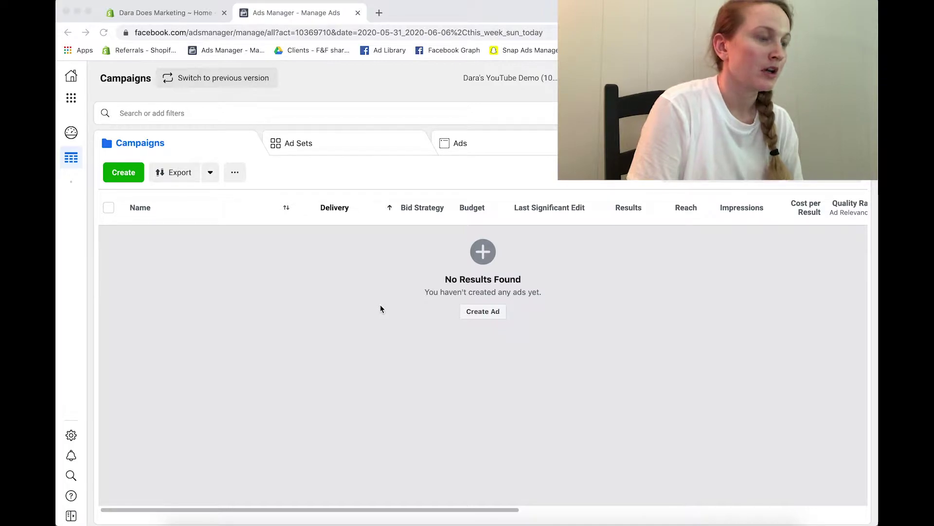
Open the Business Tools shortcuts menu from the Ads Manager sidebar
click(71, 99)
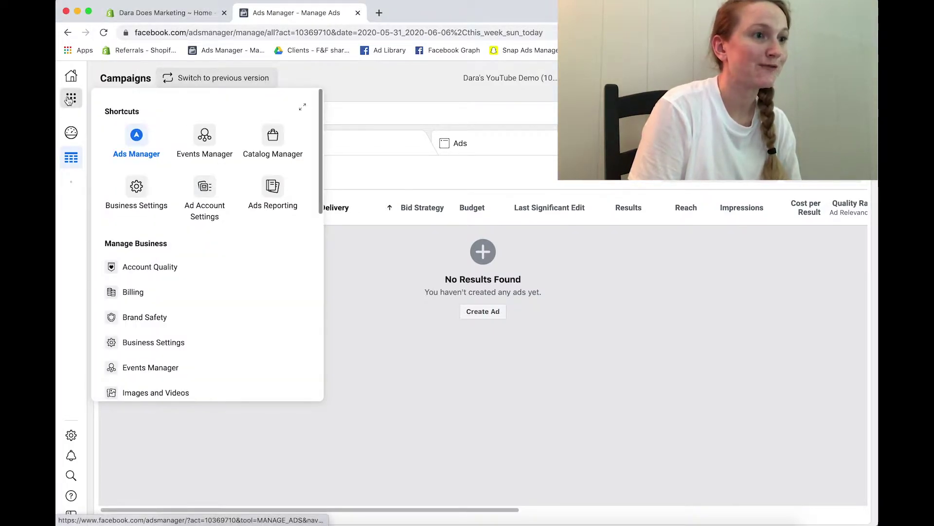
Go to Events Manager and view the add-data-source options beside the existing 59-event pixel
click(206, 150)
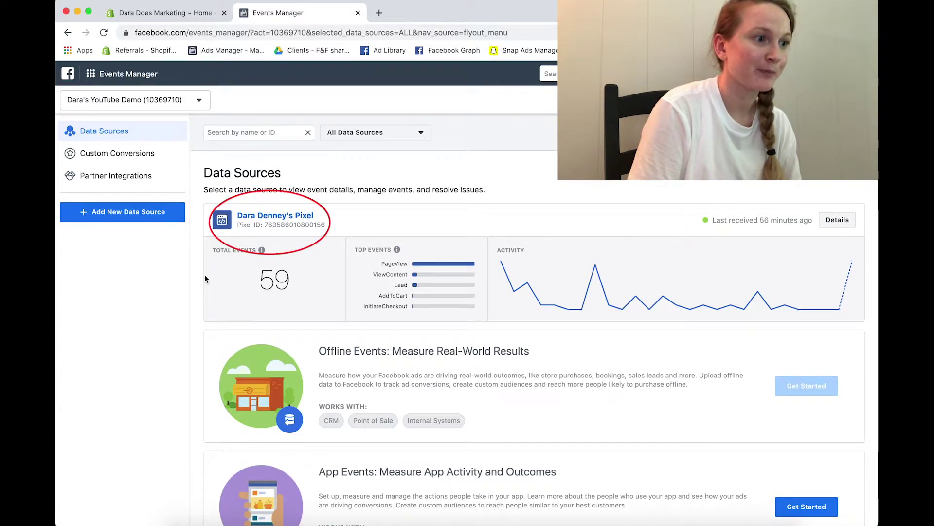
click(158, 214)
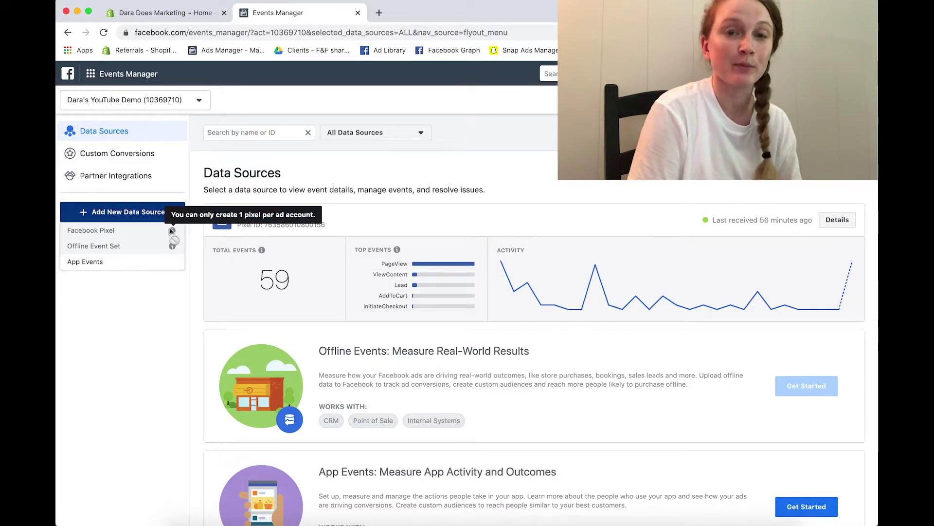
mouse_move(173, 230)
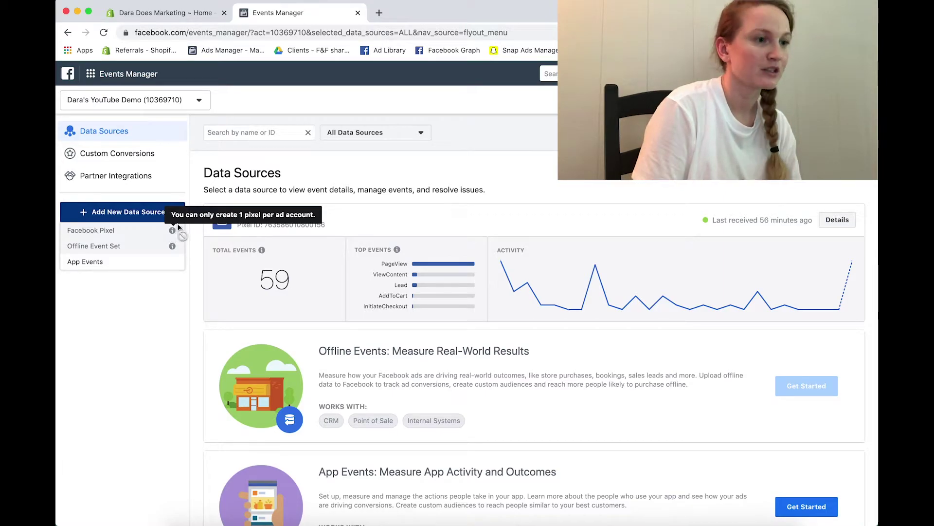
Copy the pixel ID number and go to the Shopify Online Store themes page
click(186, 338)
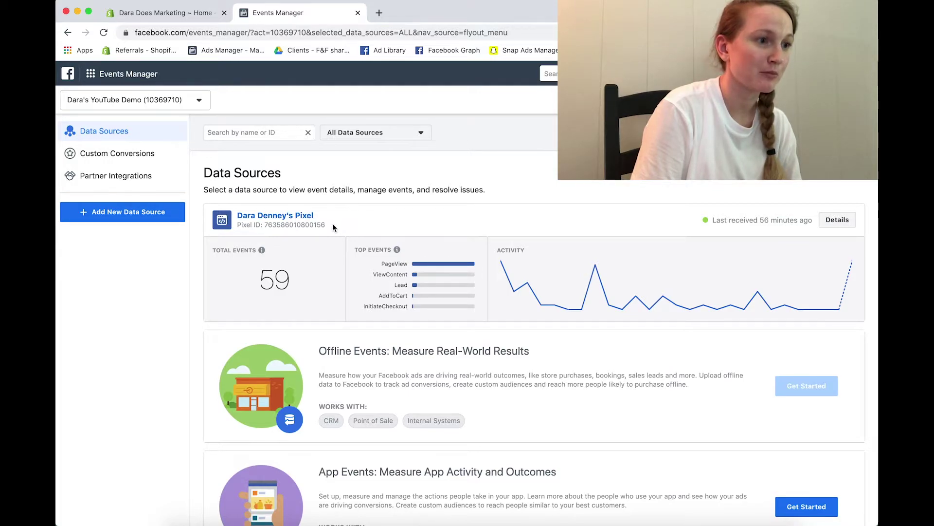
drag(332, 223, 237, 226)
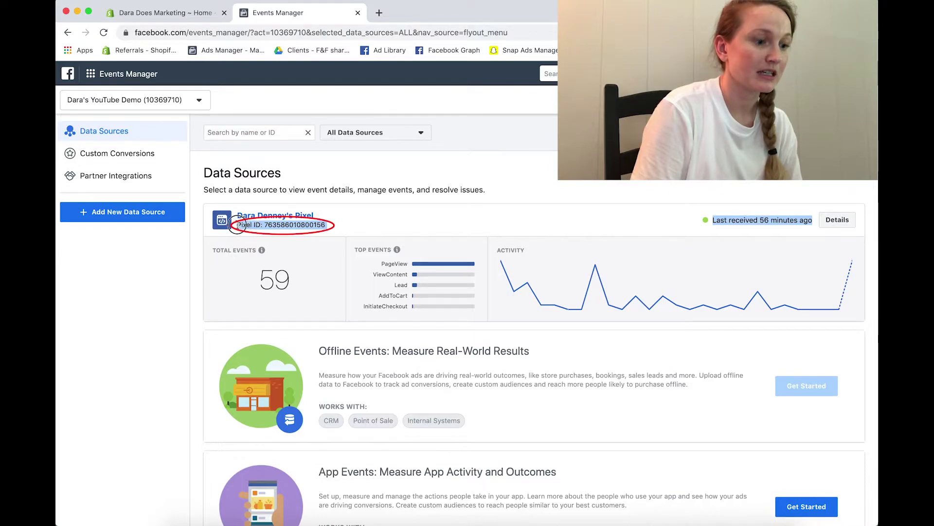
double_click(293, 225)
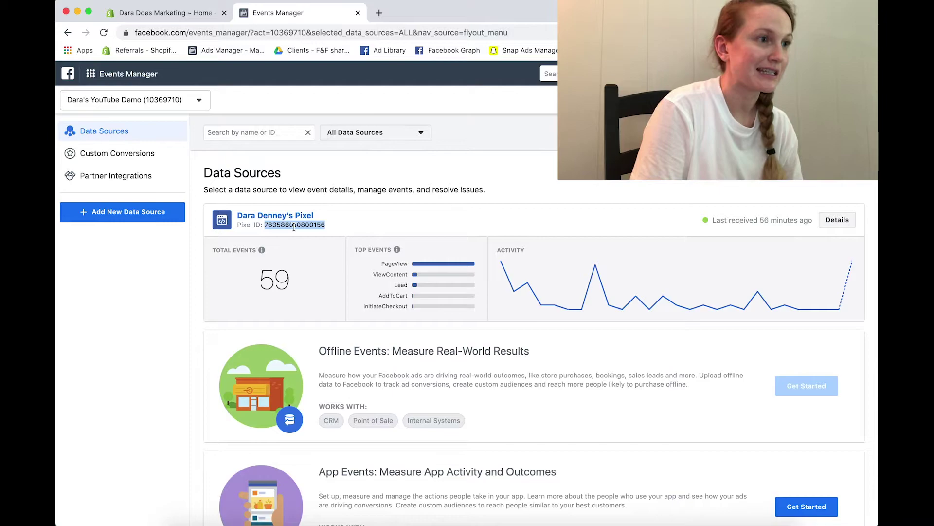
key(ctrl+shift+Tab)
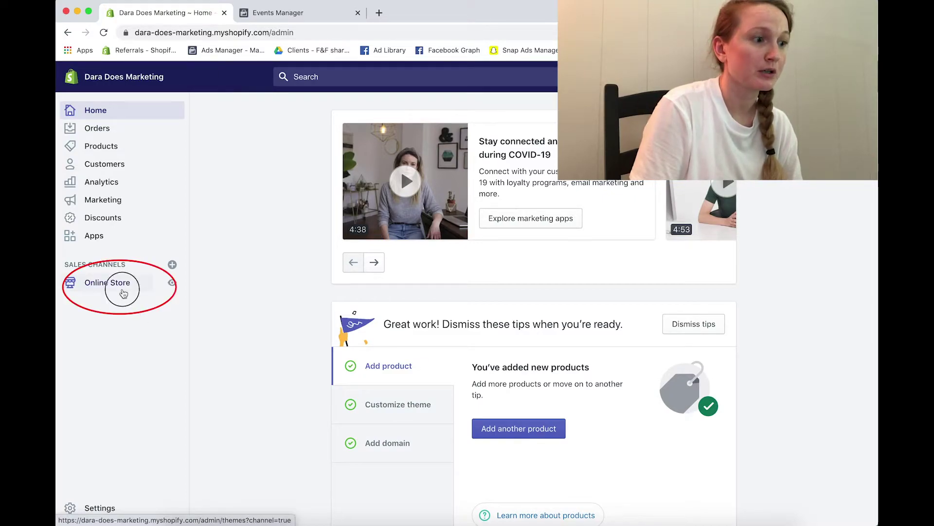
click(122, 289)
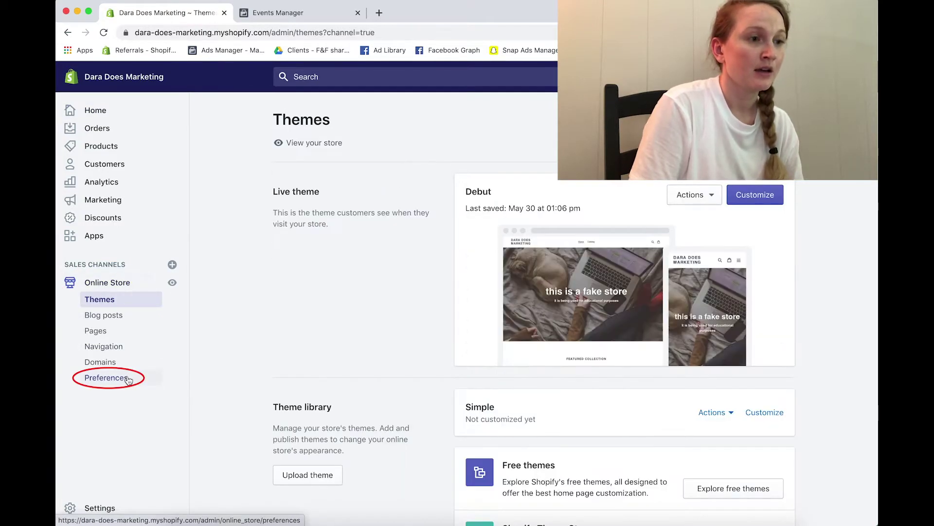
Paste the pixel ID into the Facebook Pixel field in Shopify Preferences, checking it against Events Manager
click(107, 378)
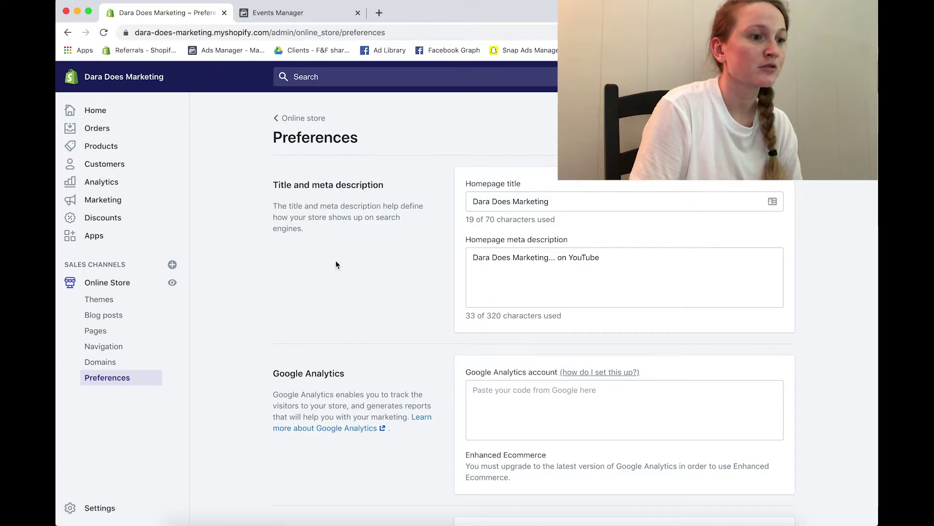
scroll(336, 257, down, 2)
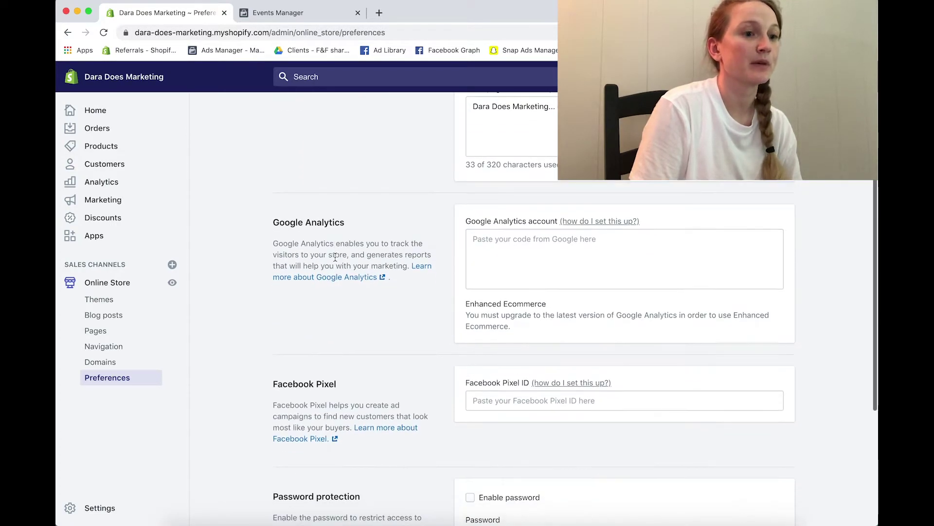
scroll(336, 257, down, 5)
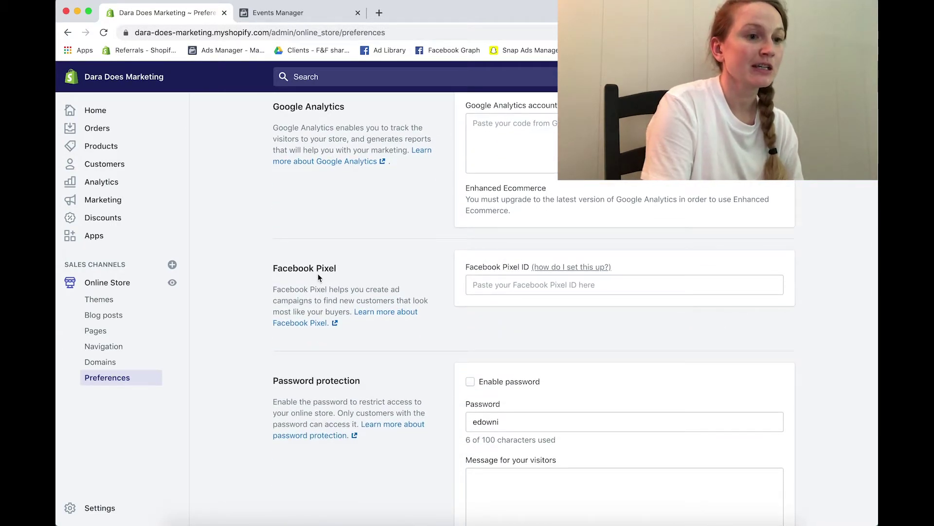
click(506, 284)
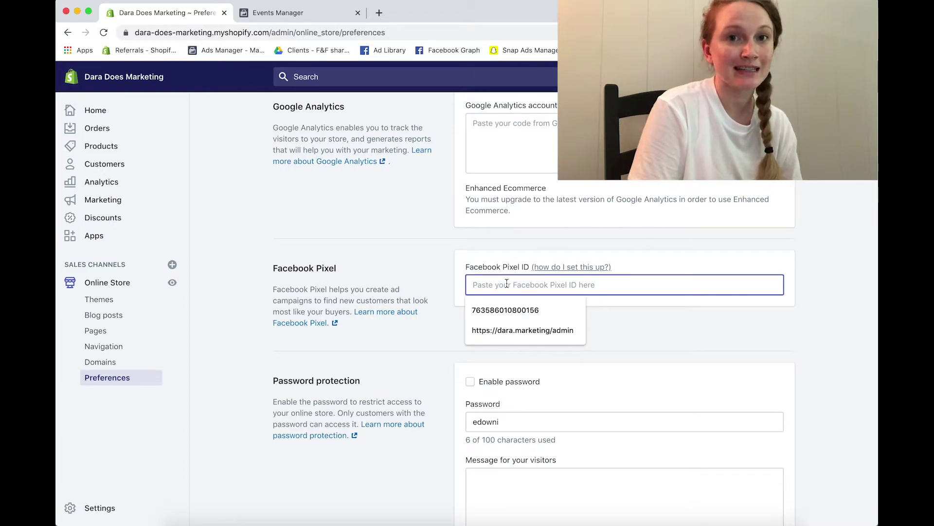
key(ctrl+v)
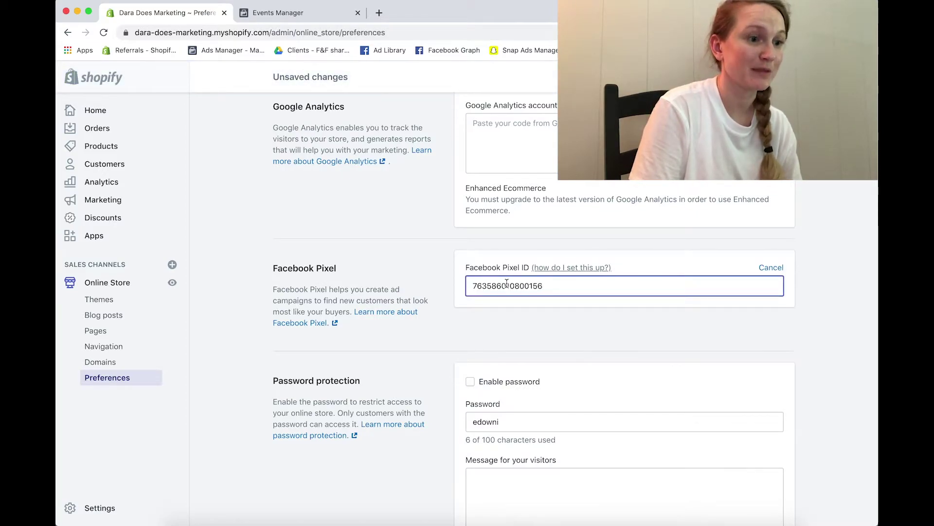
key(ctrl+Tab)
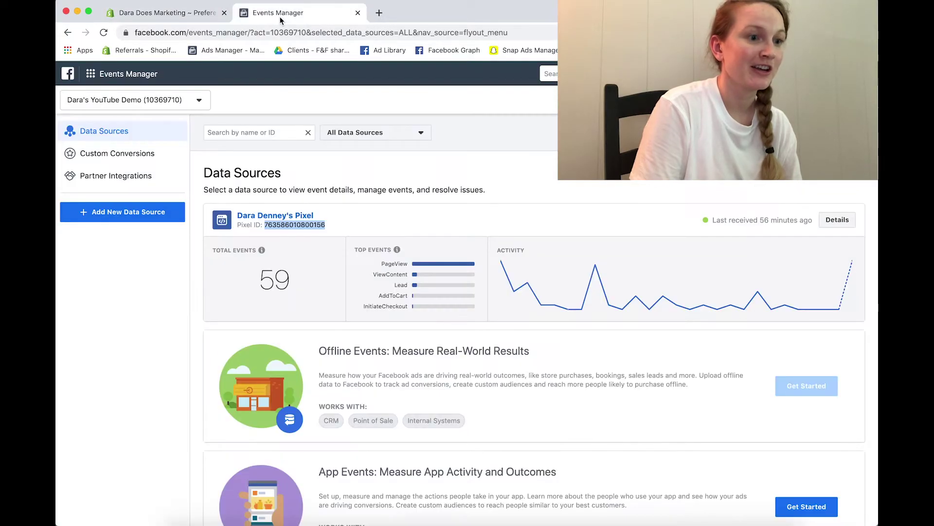
click(170, 13)
Save the pixel ID in Shopify and bring up the pixel's Test Events view
key(Return)
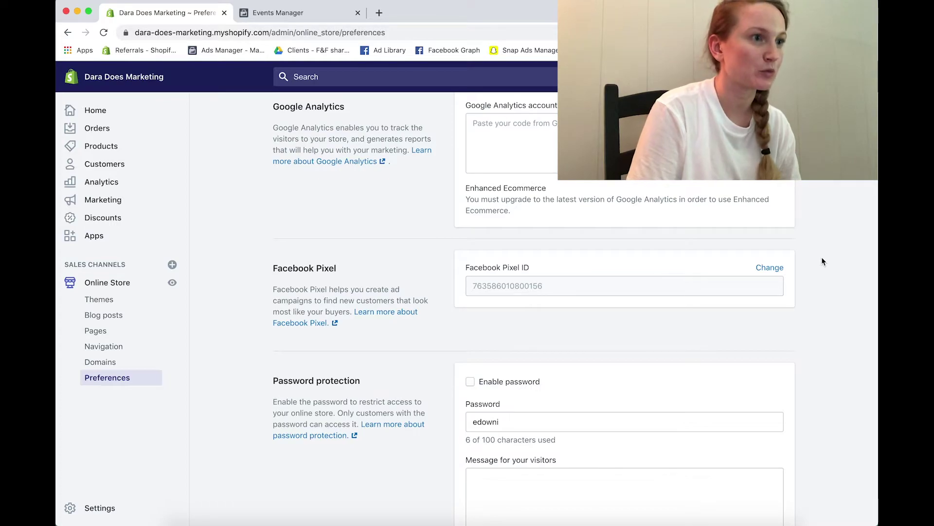
click(298, 14)
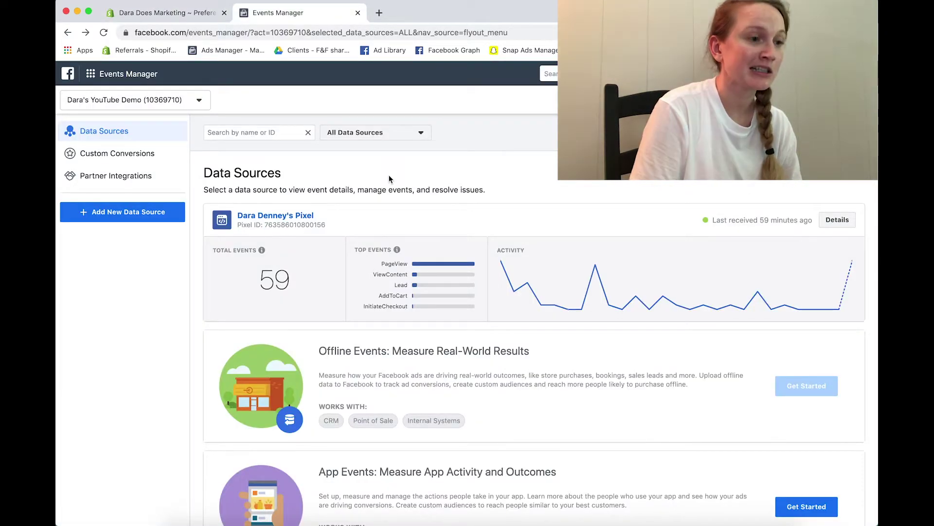
click(253, 214)
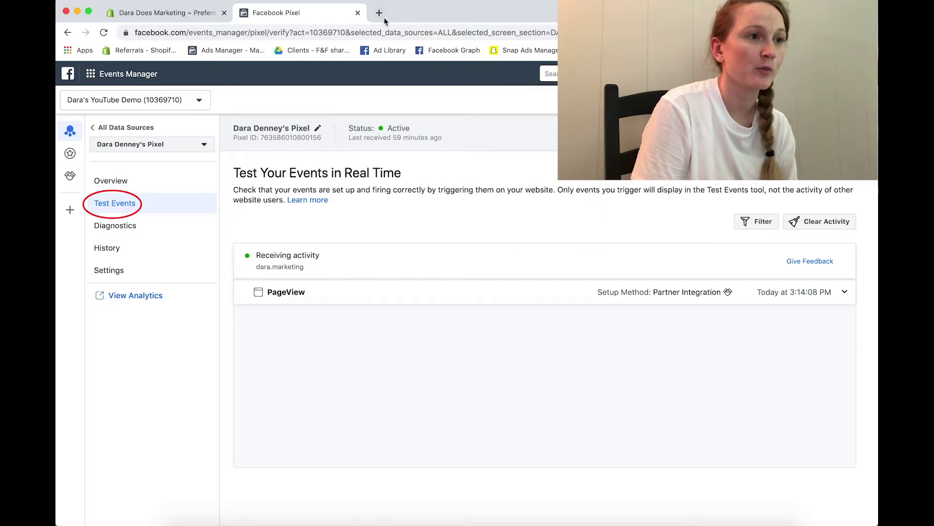
click(380, 14)
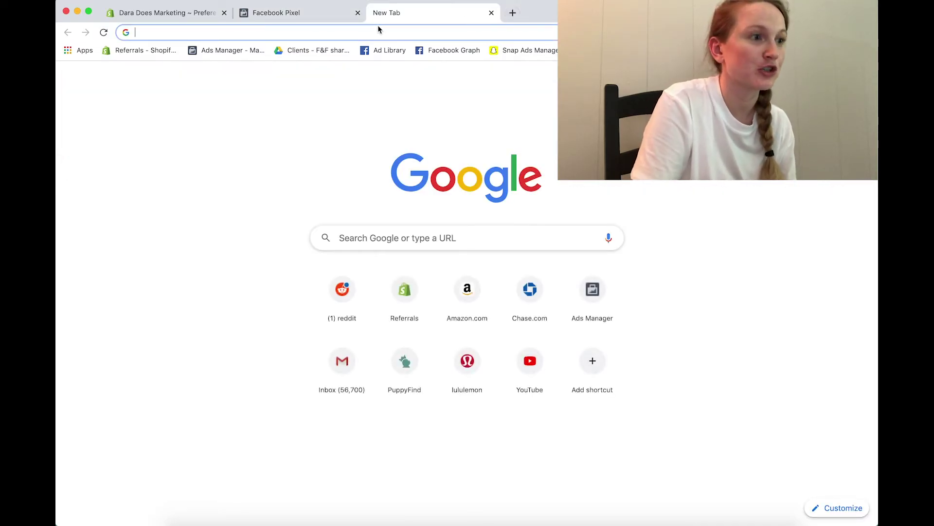
text(dara)
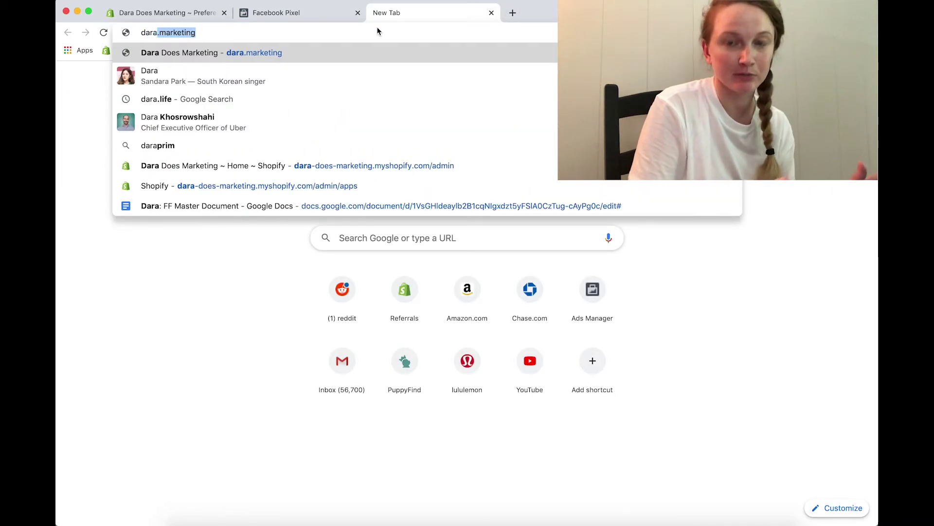
Load dara.marketing in the new tab and confirm a second PageView in Test Events
key(Return)
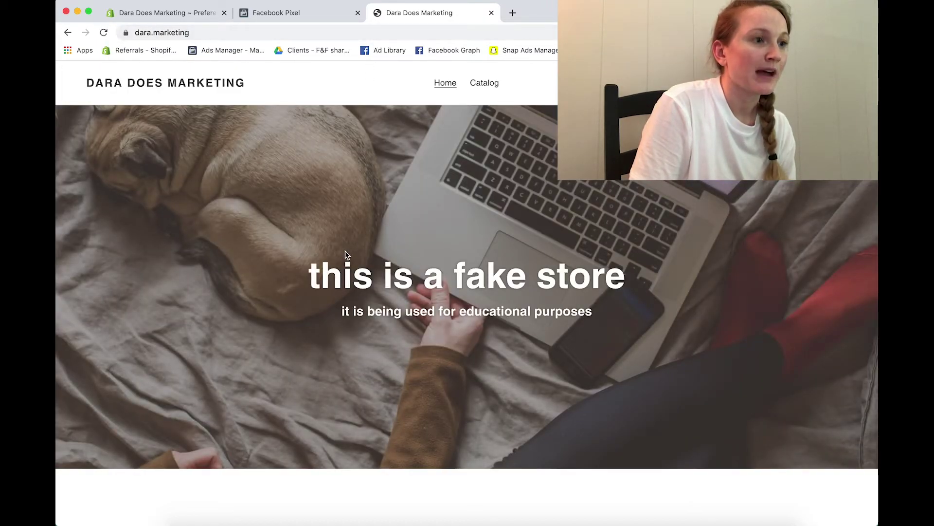
click(305, 13)
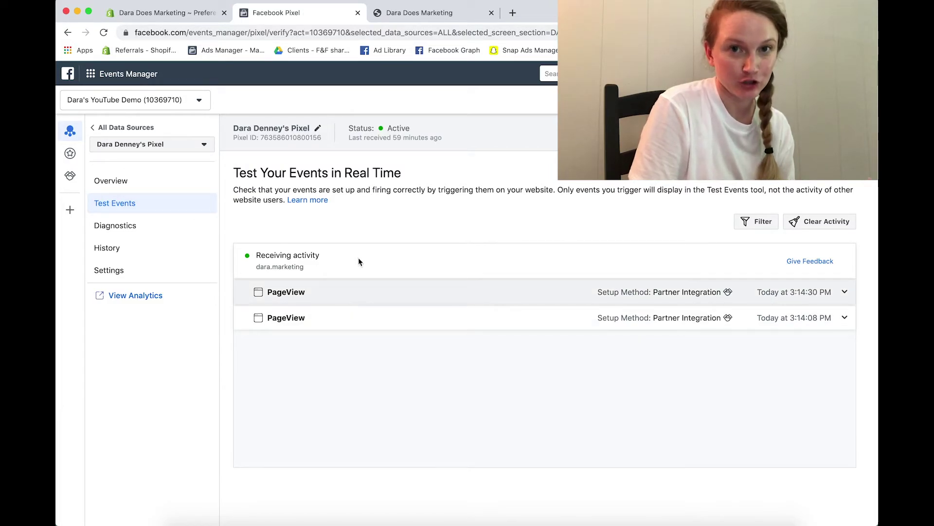
Open the Soho Sweatershirt product page and confirm a View Content event appears
click(417, 13)
scroll(409, 211, down, 5)
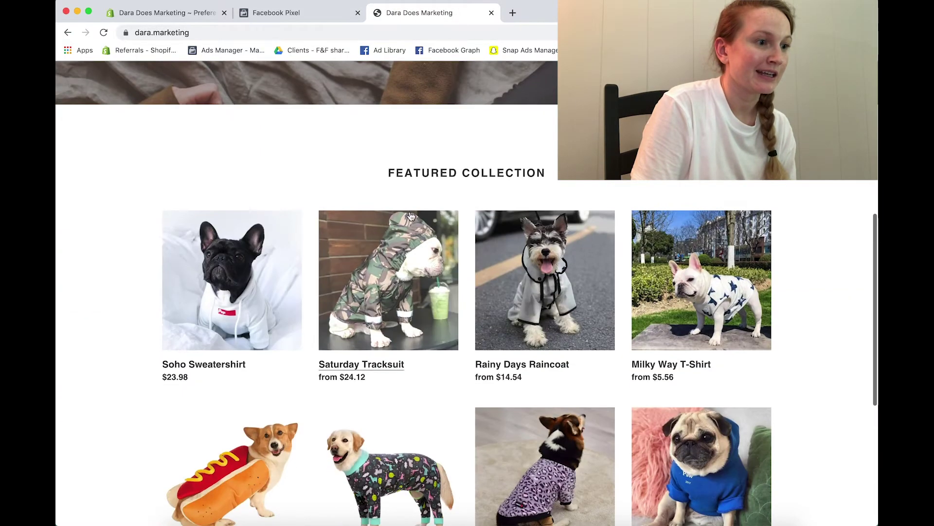
click(243, 343)
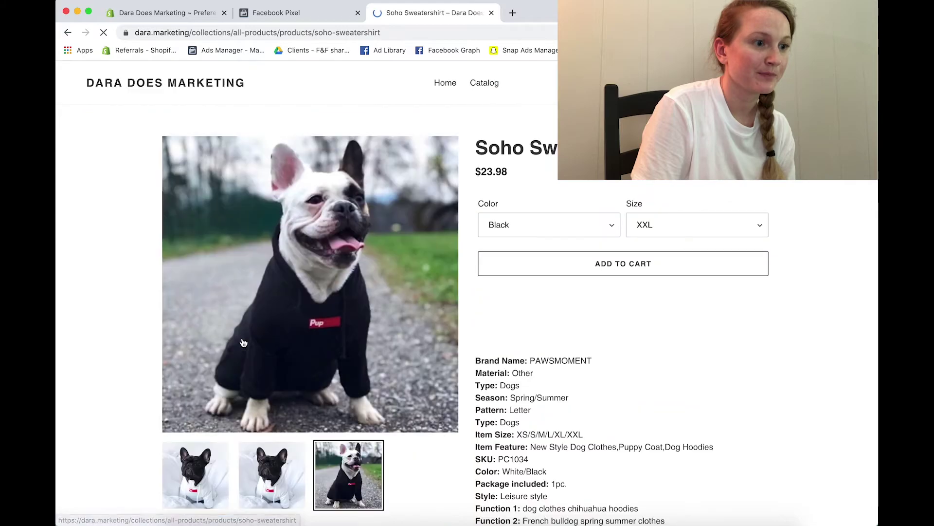
click(297, 15)
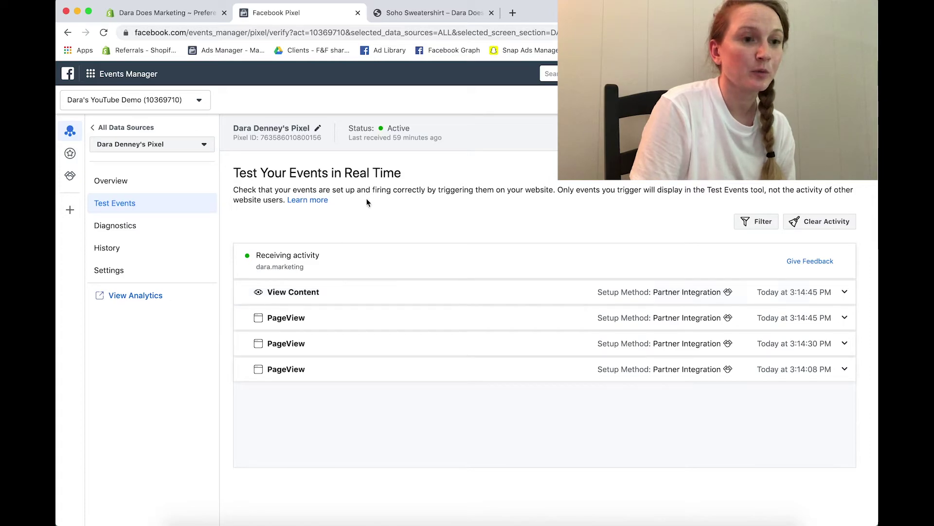
Add the sweatshirt to the cart, confirm Add to Cart fired, and view the cart
click(393, 14)
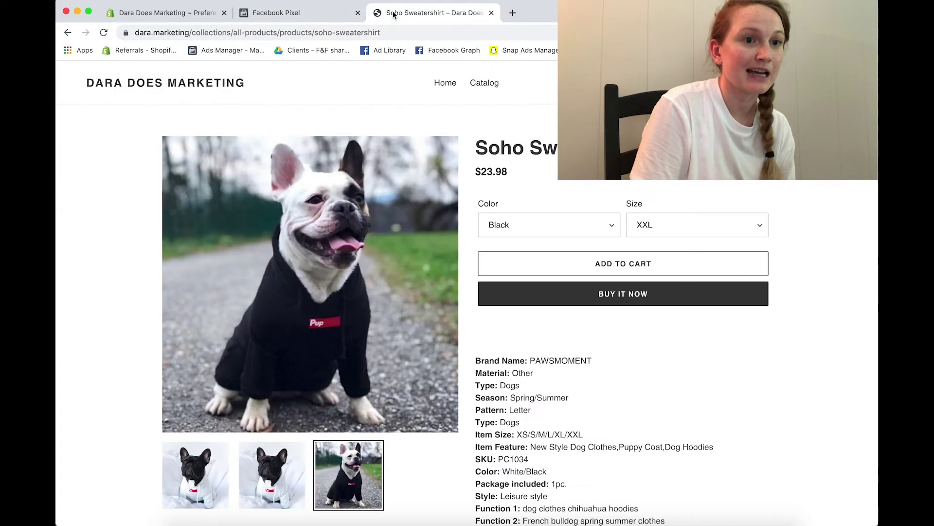
click(585, 263)
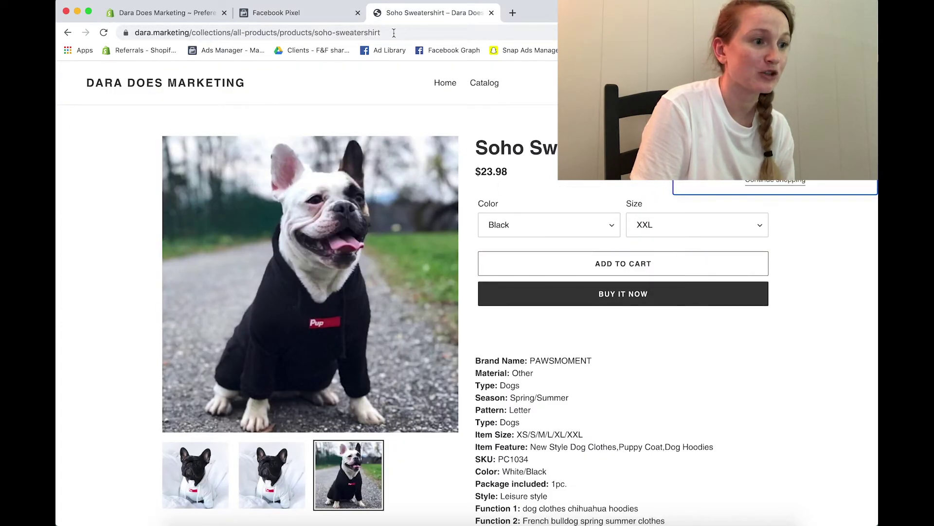
click(300, 14)
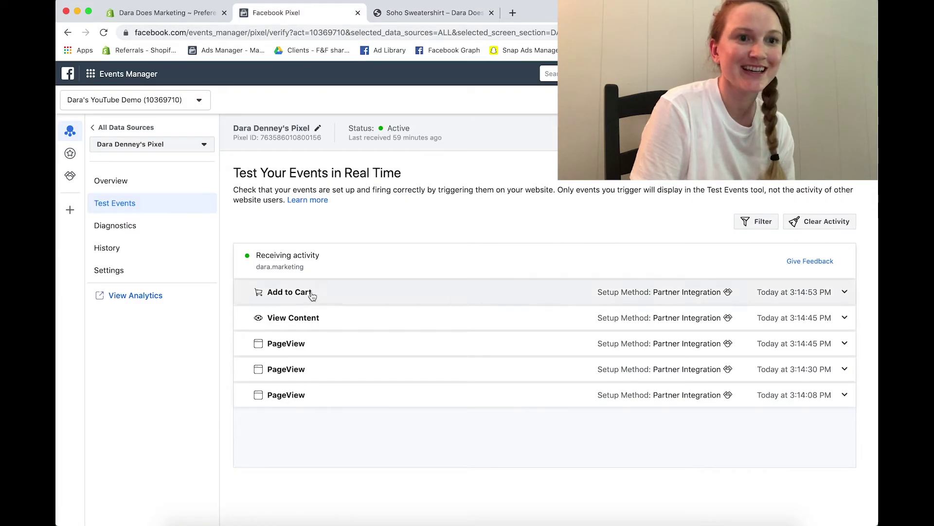
click(446, 14)
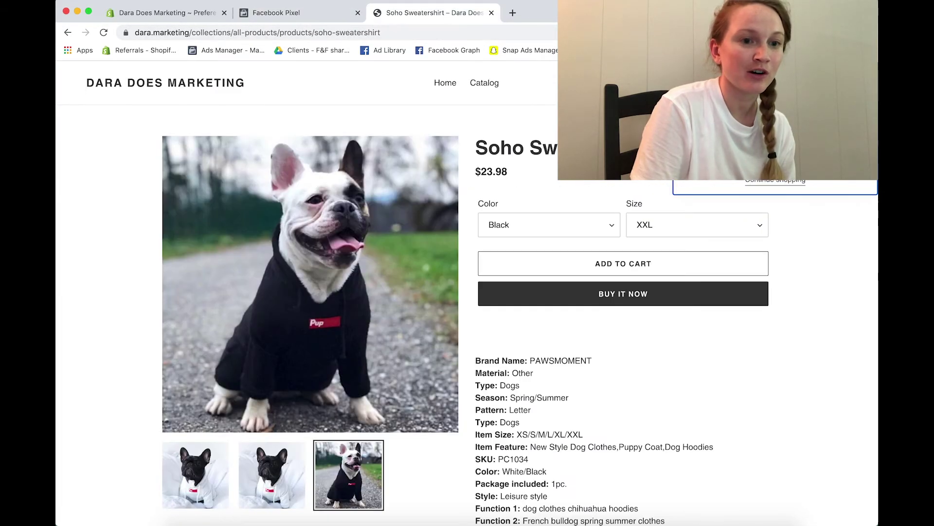
click(775, 150)
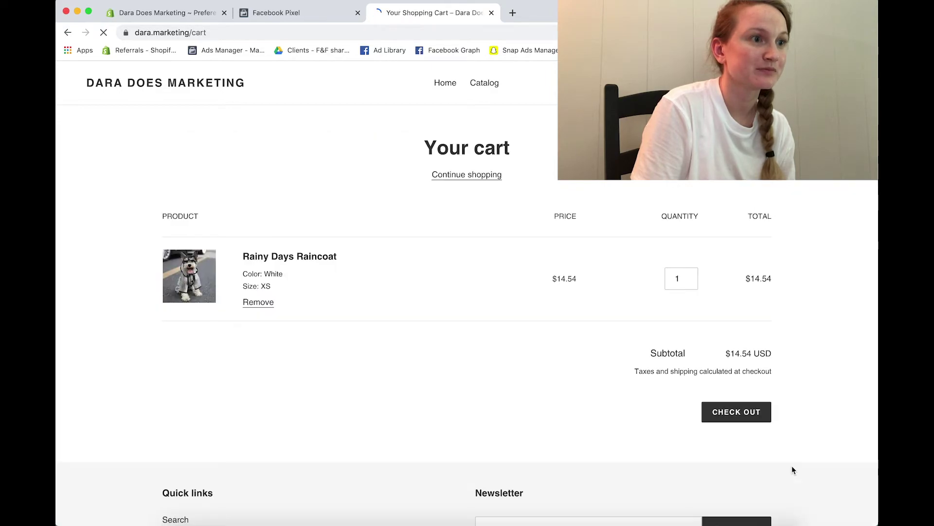
Check out from the cart and confirm the Initiate Checkout event in Test Events
click(736, 411)
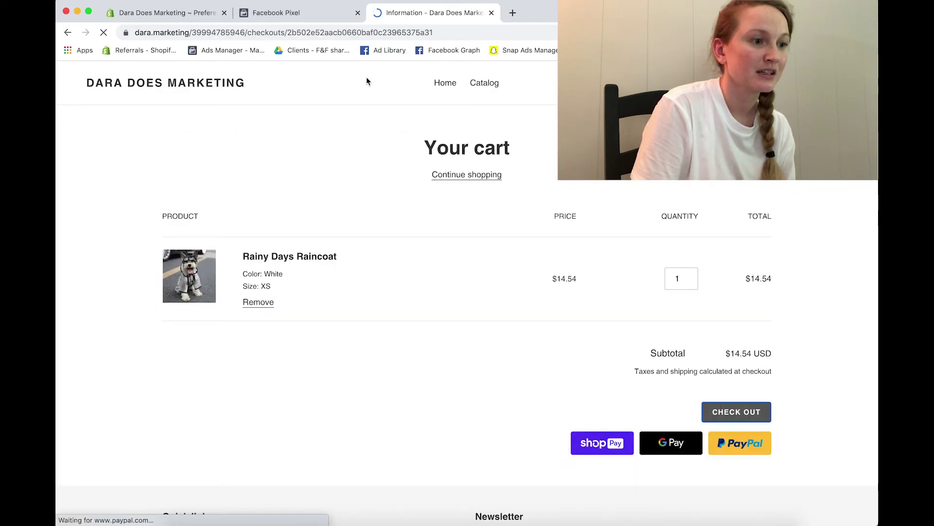
click(309, 14)
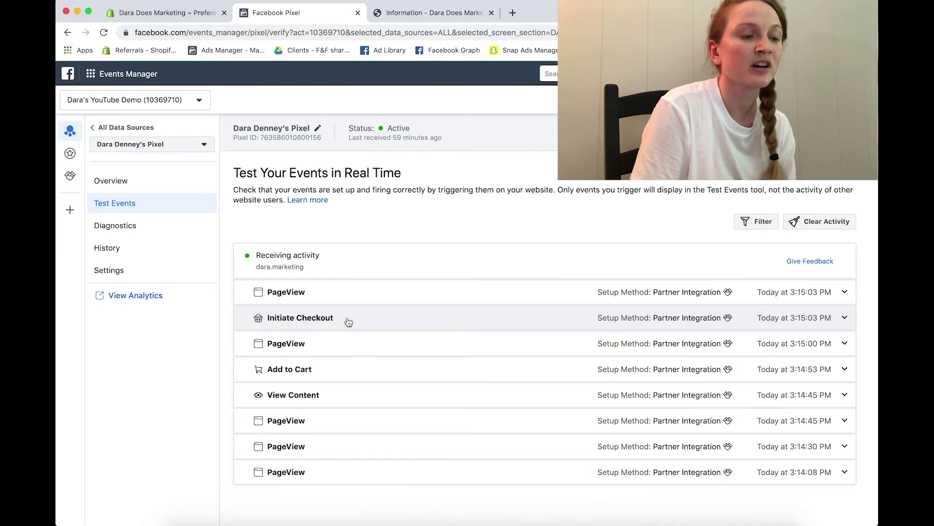